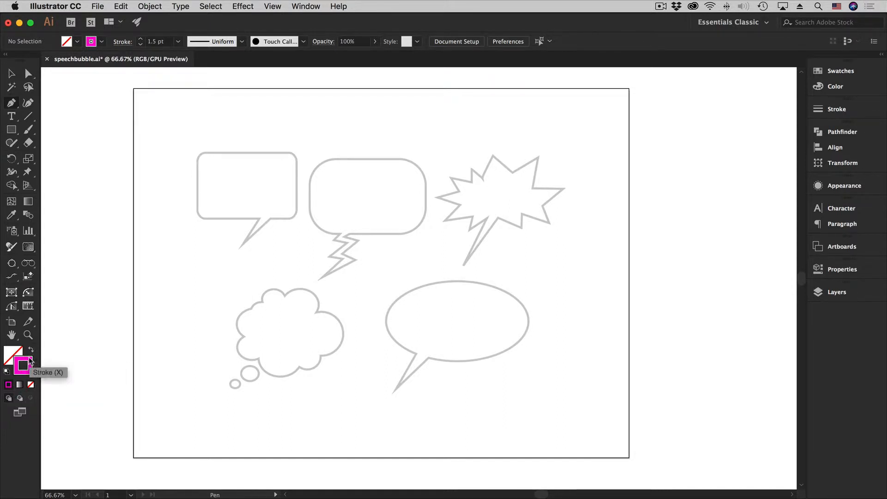
# Step: Set the stroke color to bright magenta, hex F906D7
pyautogui.doubleClick(24, 364)
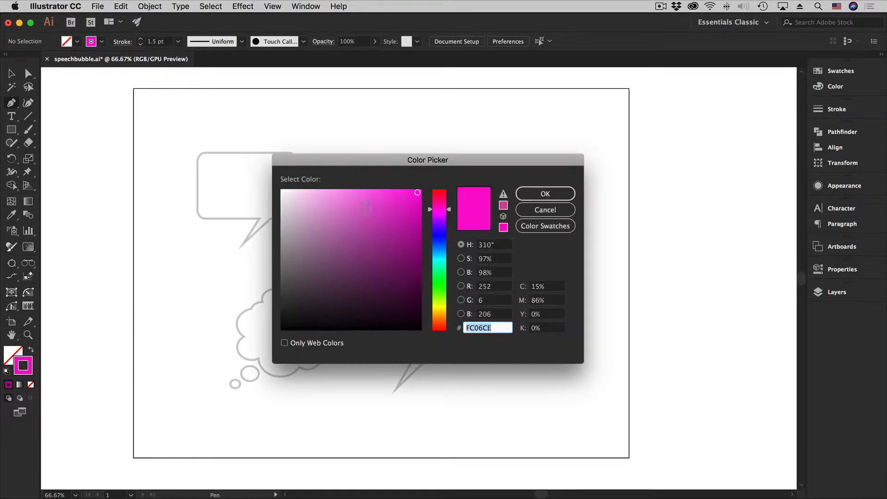
pyautogui.moveTo(414, 192); pyautogui.dragTo(419, 193)
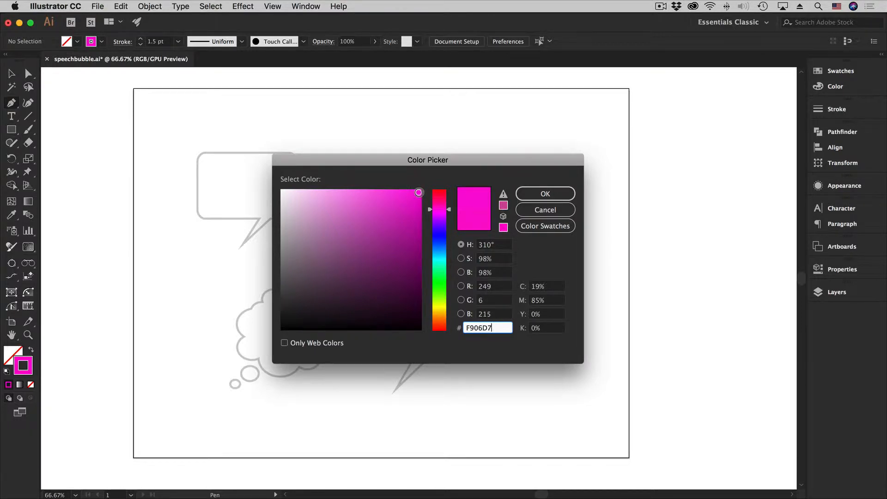
pyautogui.click(542, 194)
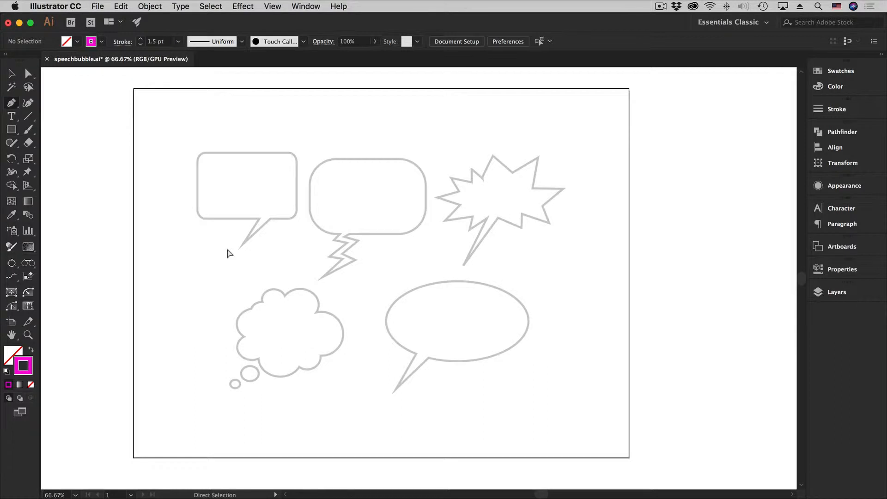
# Step: Start a Pen path at the rectangular bubble's tail tip, tracing the tail's left edge and the bottom edge to the lower-left corner
pyautogui.press('super+space')
pyautogui.click(262, 198)
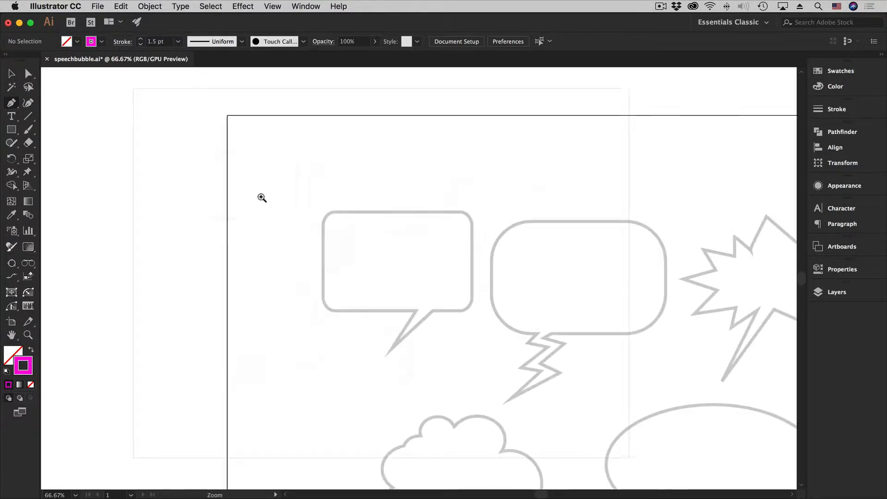
pyautogui.click(428, 272)
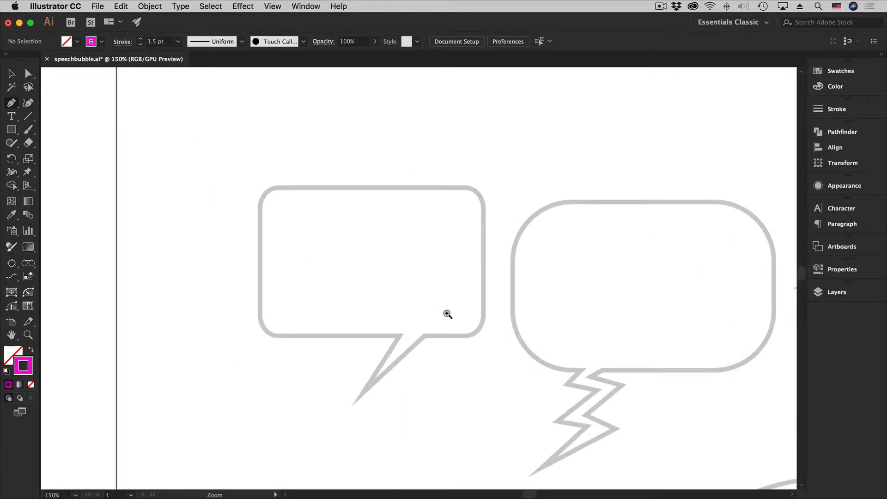
pyautogui.click(446, 314)
pyautogui.moveTo(414, 273); pyautogui.dragTo(394, 290)
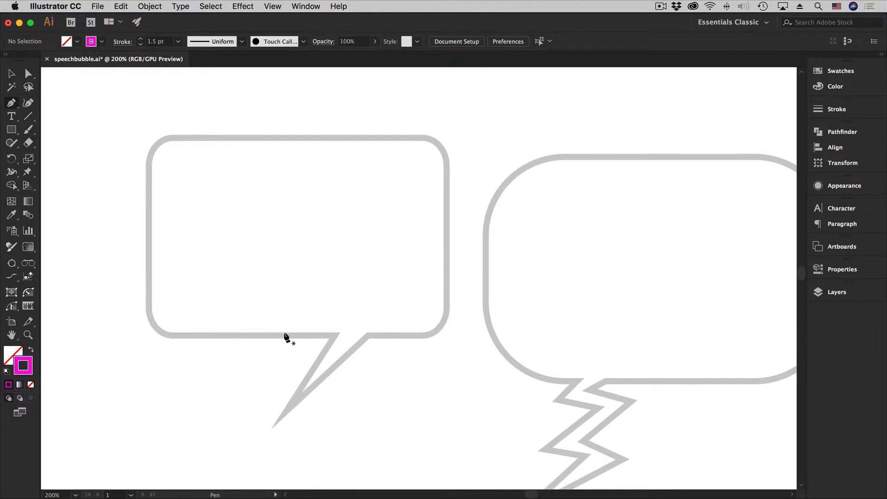
pyautogui.click(289, 407)
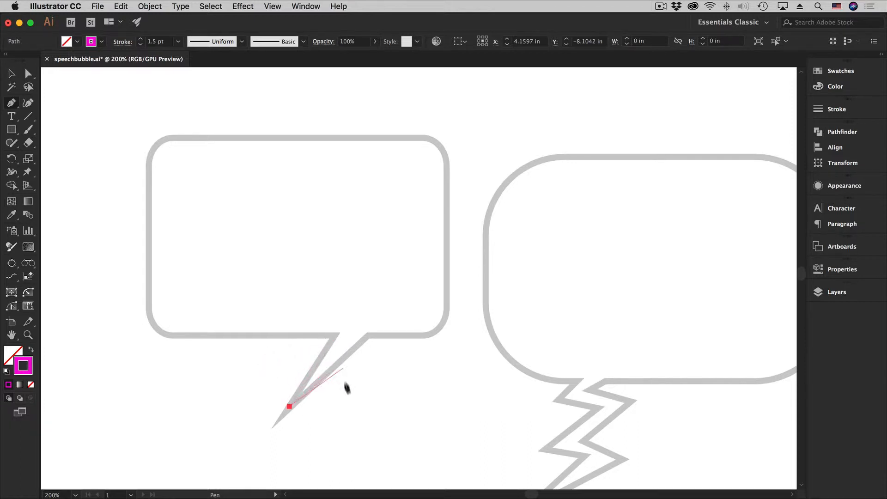
pyautogui.click(334, 336)
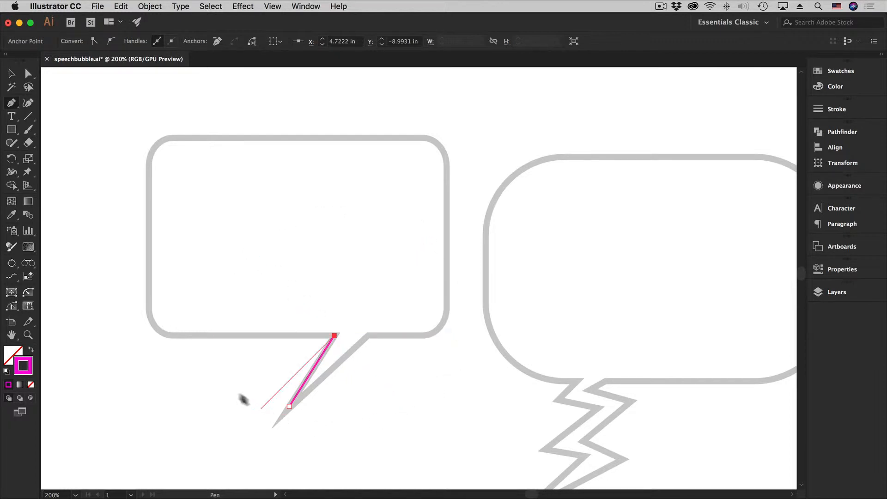
pyautogui.click(175, 337)
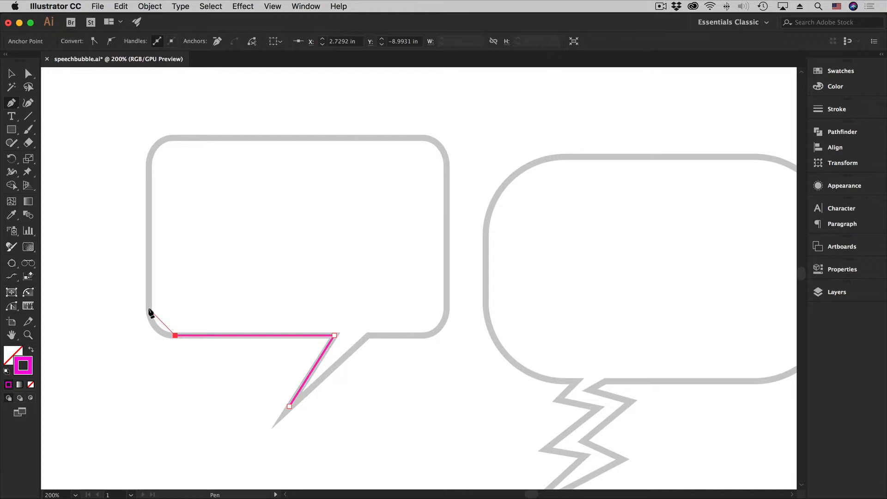
# Step: Continue the path with a smooth curve around the bubble's lower-left corner and a straight segment up its left side
pyautogui.click(148, 308)
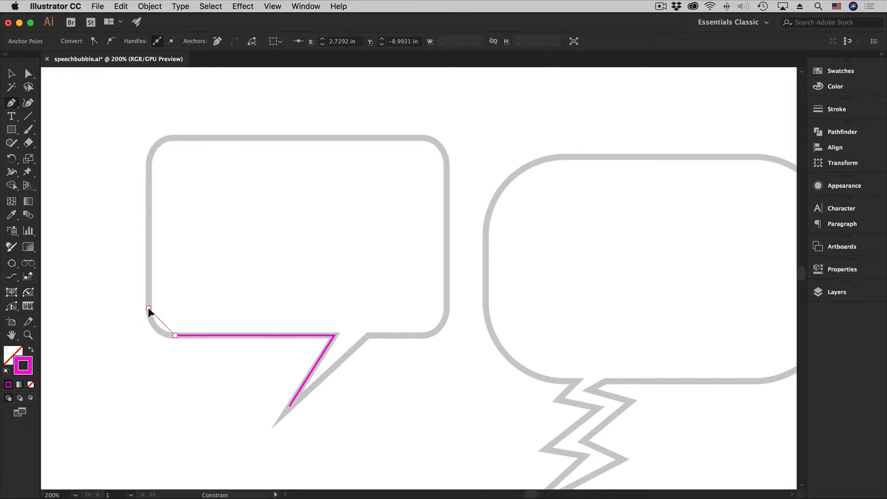
pyautogui.moveTo(148, 306); pyautogui.dragTo(153, 282)
pyautogui.moveTo(152, 281); pyautogui.dragTo(152, 281)
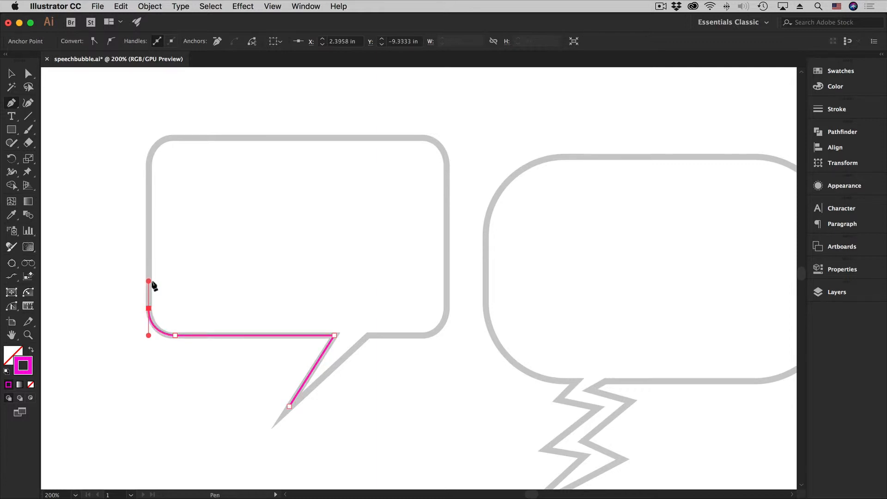
pyautogui.click(149, 167)
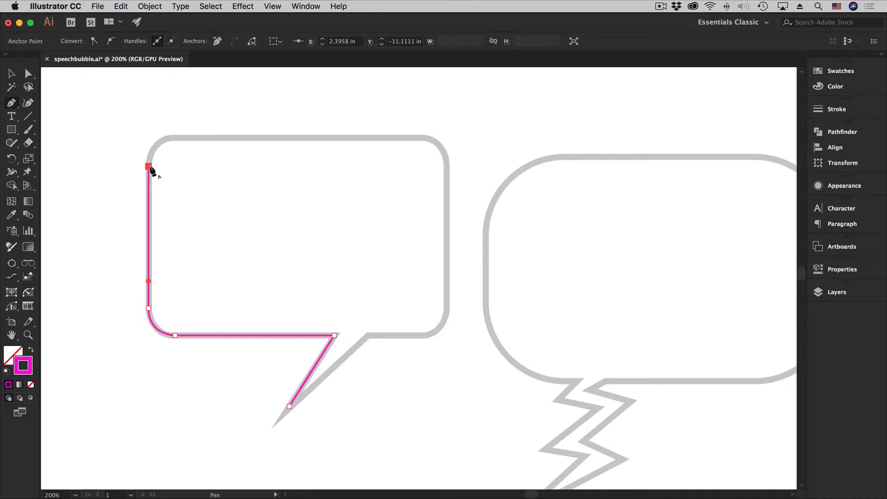
# Step: Curve the path around the bubble's upper-left corner and extend it straight along the top edge
pyautogui.click(172, 138)
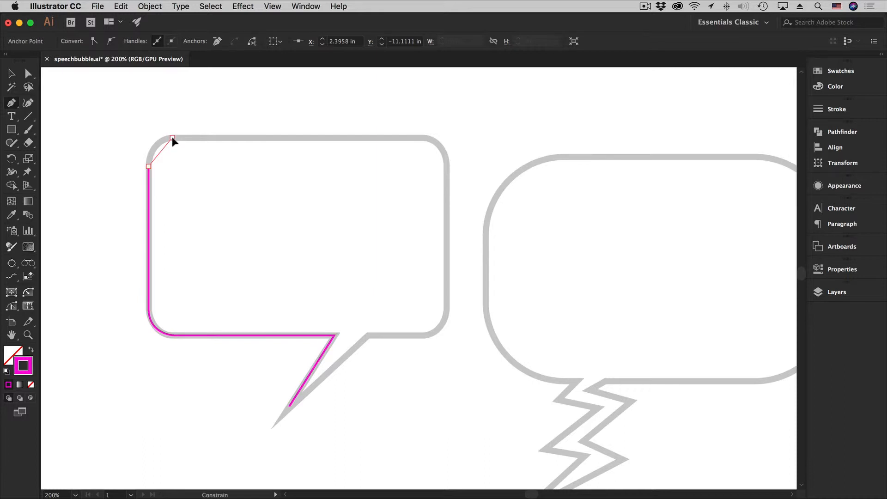
pyautogui.moveTo(172, 137); pyautogui.dragTo(194, 139)
pyautogui.moveTo(194, 140); pyautogui.dragTo(194, 139)
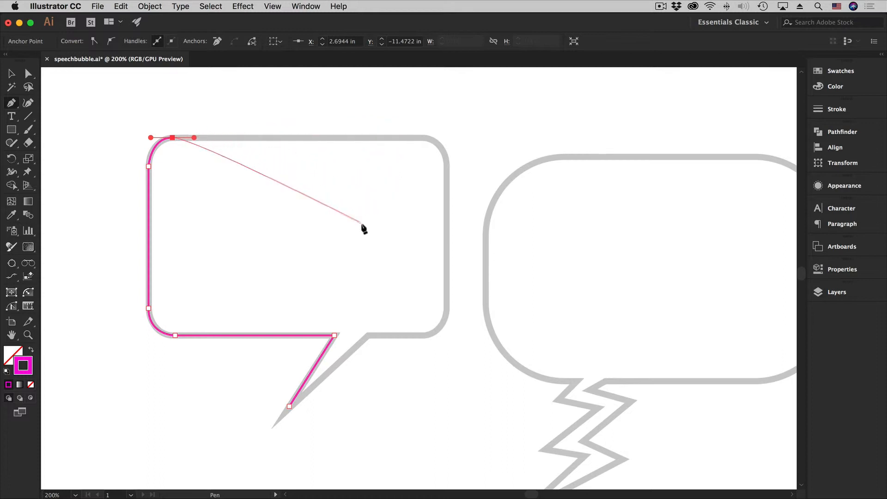
pyautogui.keyDown('shift'); pyautogui.click(421, 138); pyautogui.keyUp('shift')
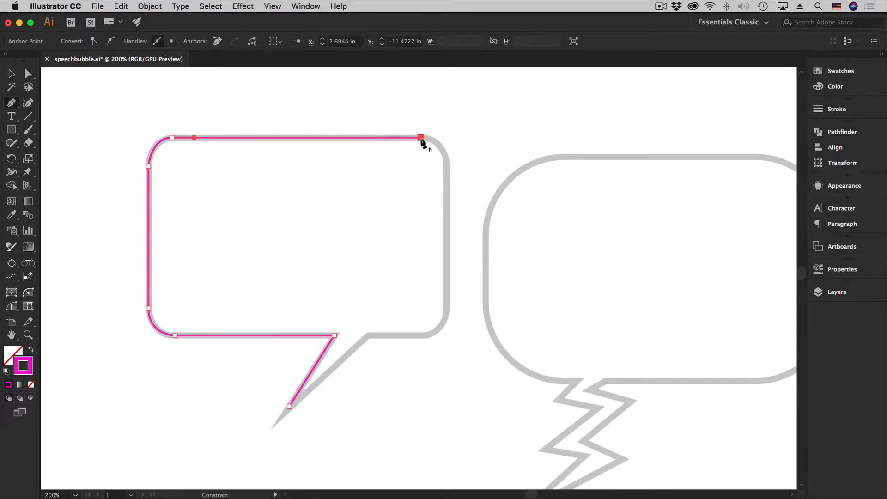
# Step: Curve the path around the bubble's upper-right corner and extend it straight down the right side
pyautogui.click(446, 165)
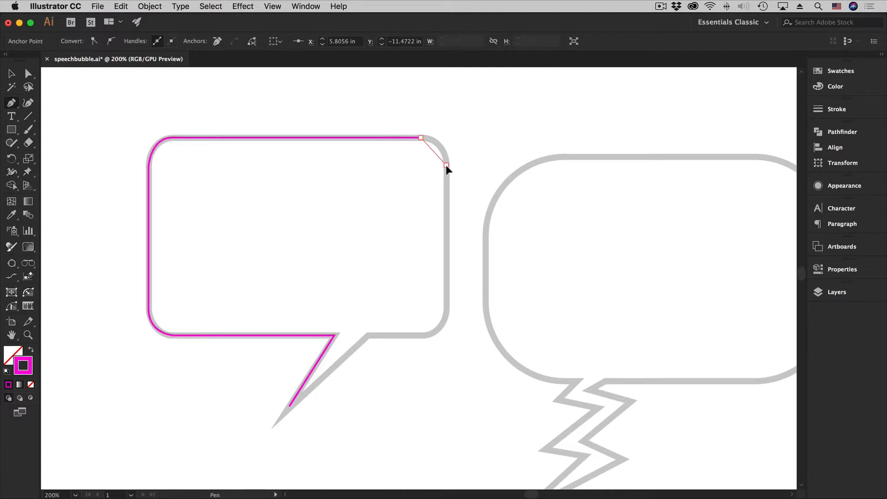
pyautogui.moveTo(446, 165); pyautogui.dragTo(447, 192)
pyautogui.moveTo(446, 190); pyautogui.dragTo(446, 191)
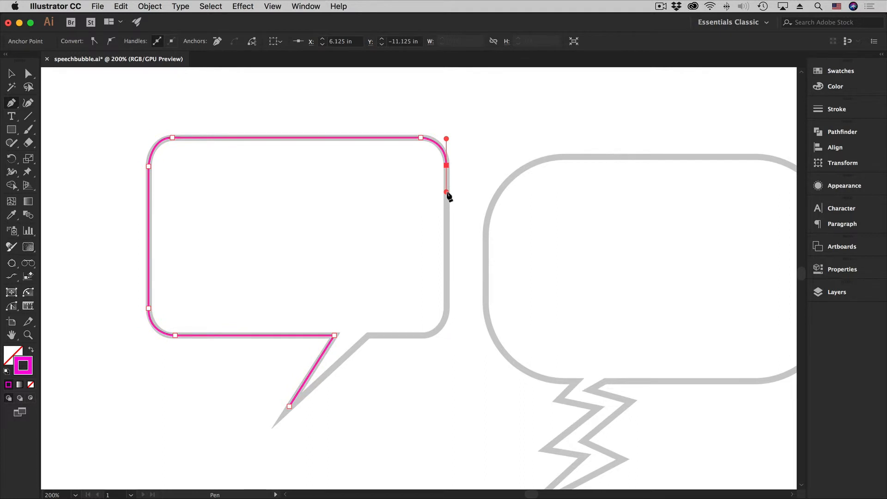
pyautogui.click(446, 311)
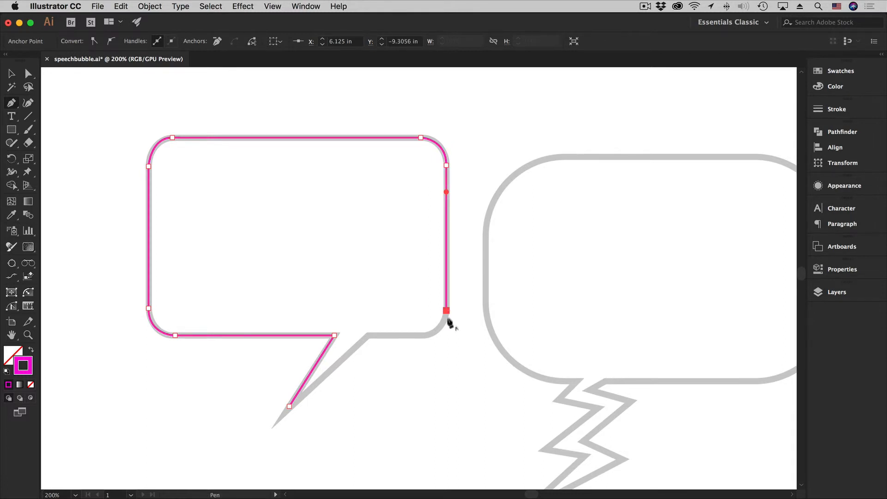
# Step: Trace the bubble's lower-right corner and remaining bottom edge, closing the path at the tail tip
pyautogui.click(422, 335)
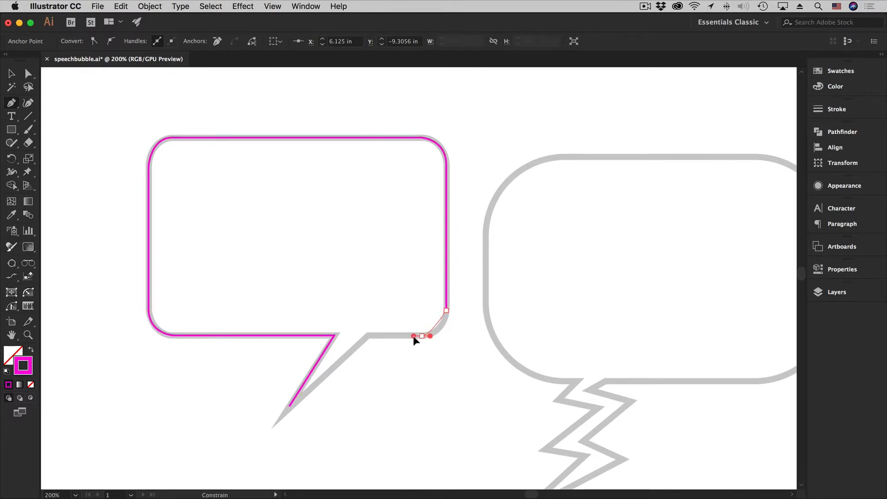
pyautogui.moveTo(413, 335); pyautogui.dragTo(400, 336)
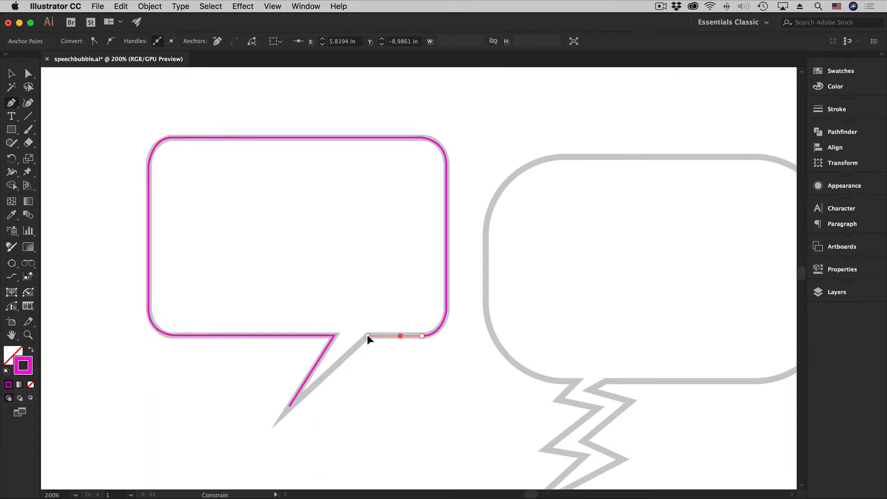
pyautogui.click(367, 336)
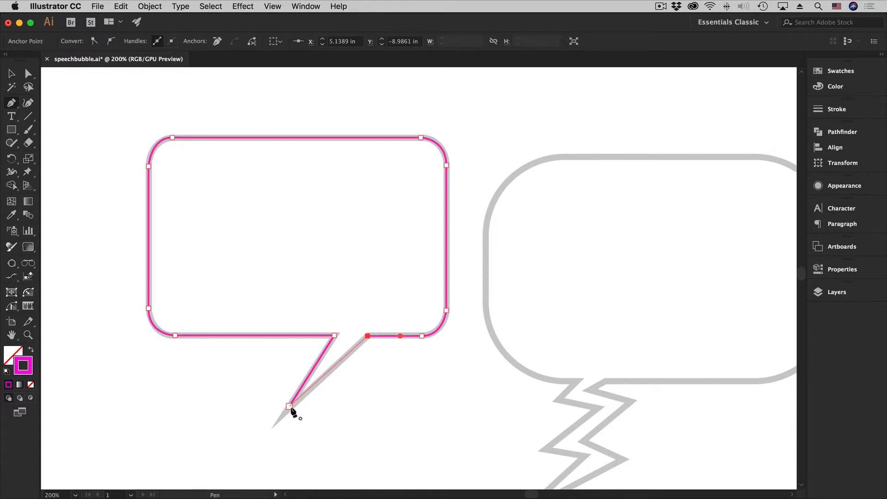
pyautogui.click(289, 407)
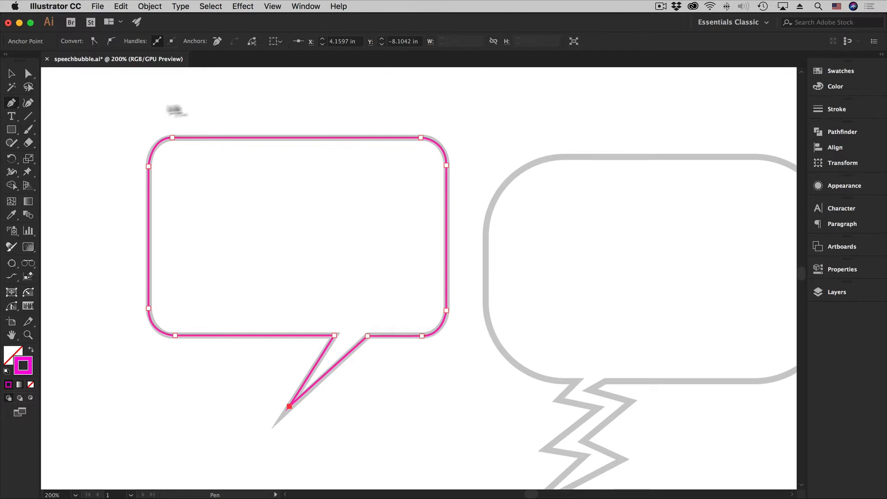
# Step: Examine the Pen tool's related anchor point tools and their shortcuts, keeping the Pen tool active
pyautogui.click(11, 105)
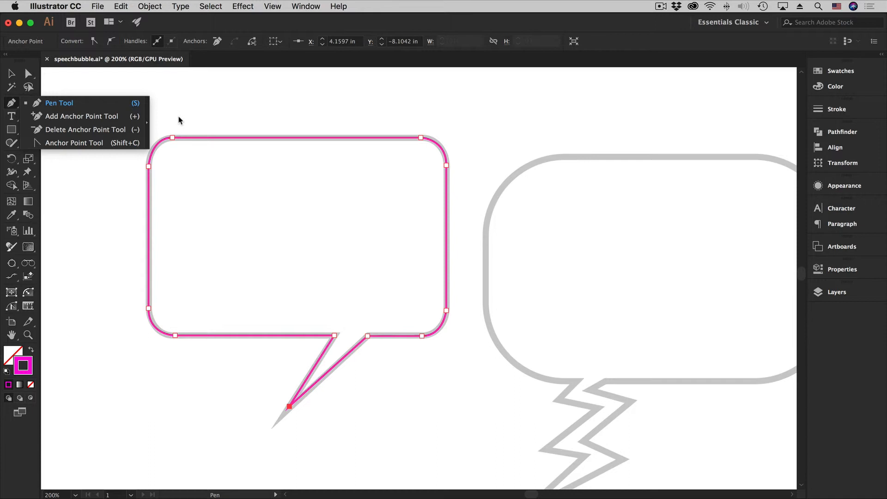
pyautogui.click(27, 73)
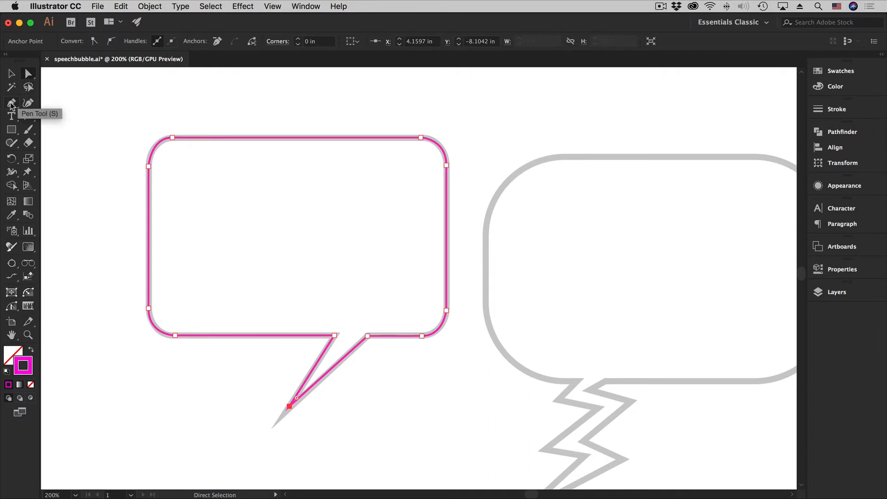
pyautogui.moveTo(11, 105); pyautogui.dragTo(64, 147)
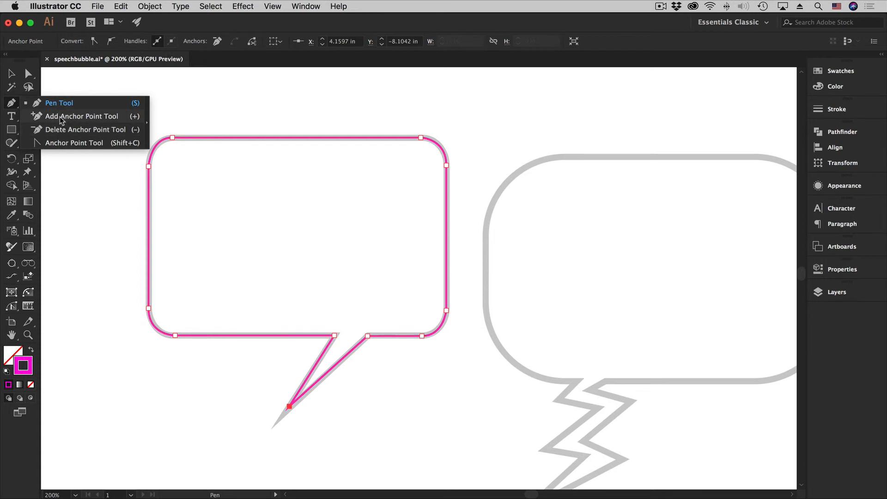
pyautogui.click(90, 104)
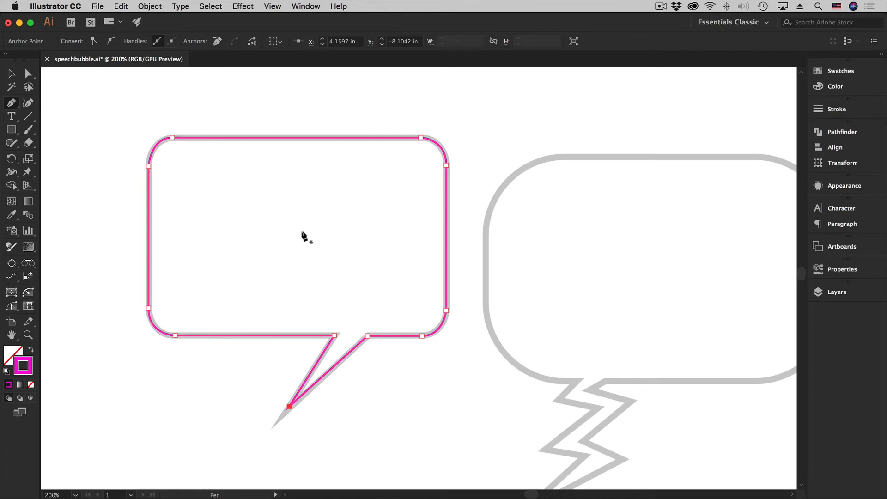
pyautogui.press('alt')
pyautogui.press('p')
pyautogui.hotkey('shift', 'c')
pyautogui.press('p')
pyautogui.click(11, 103)
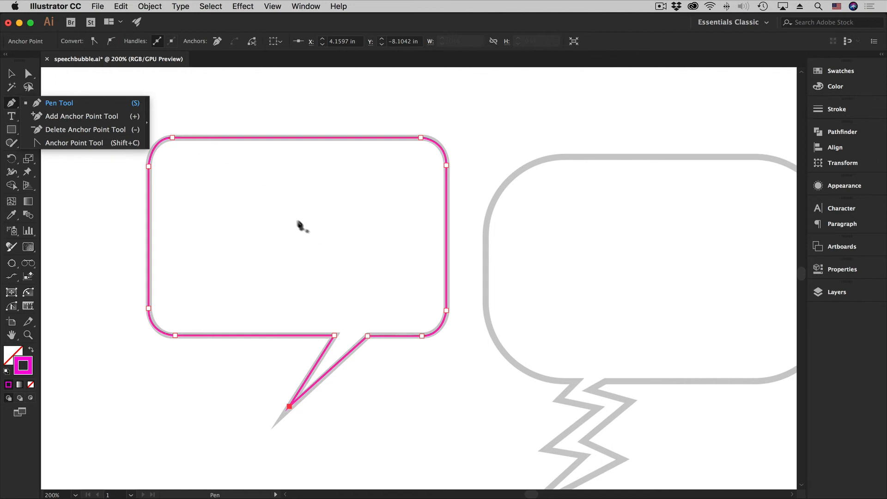
pyautogui.click(38, 100)
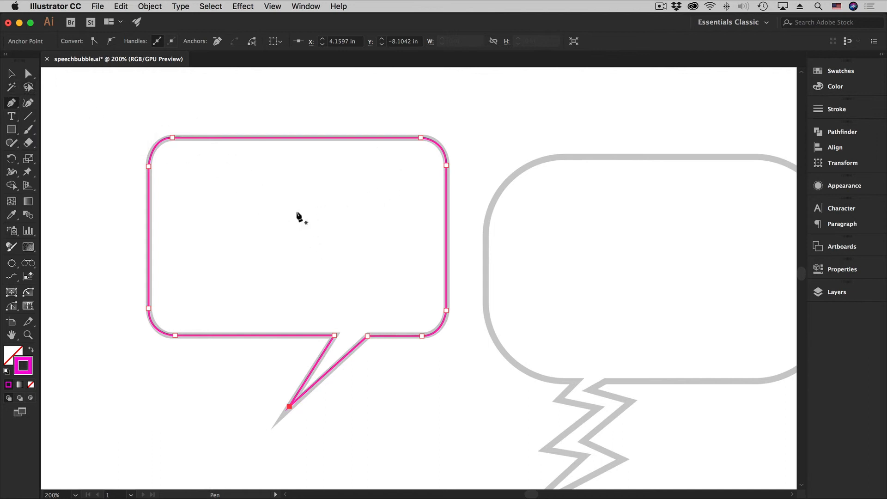
pyautogui.press('alt')
pyautogui.press('alt')
pyautogui.click(12, 107)
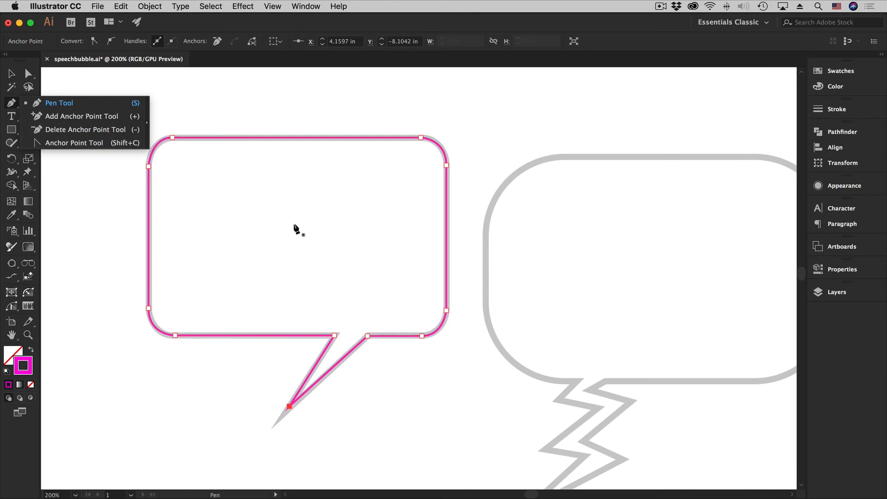
pyautogui.click(12, 106)
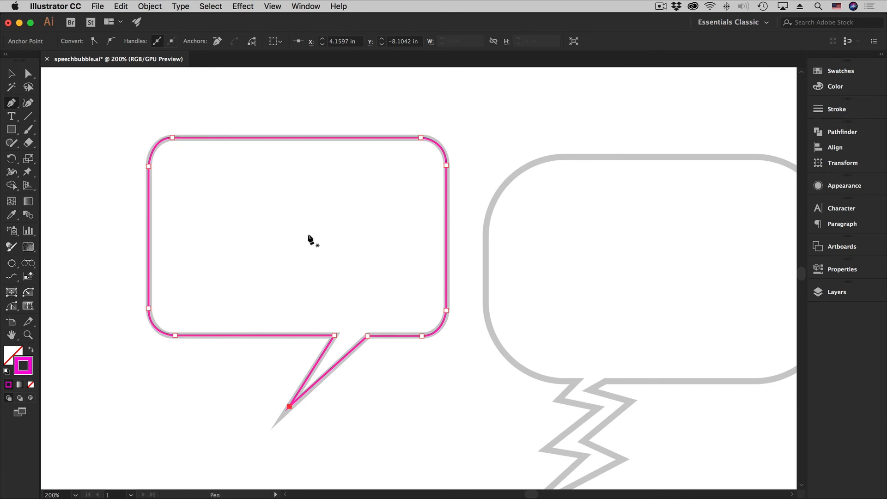
# Step: Deselect the finished rectangular speech bubble path
pyautogui.press('super')
pyautogui.click(474, 127)
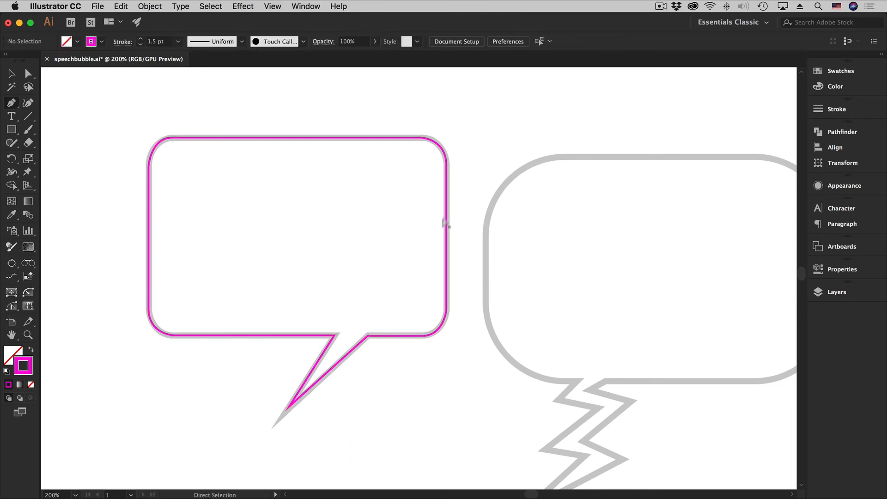